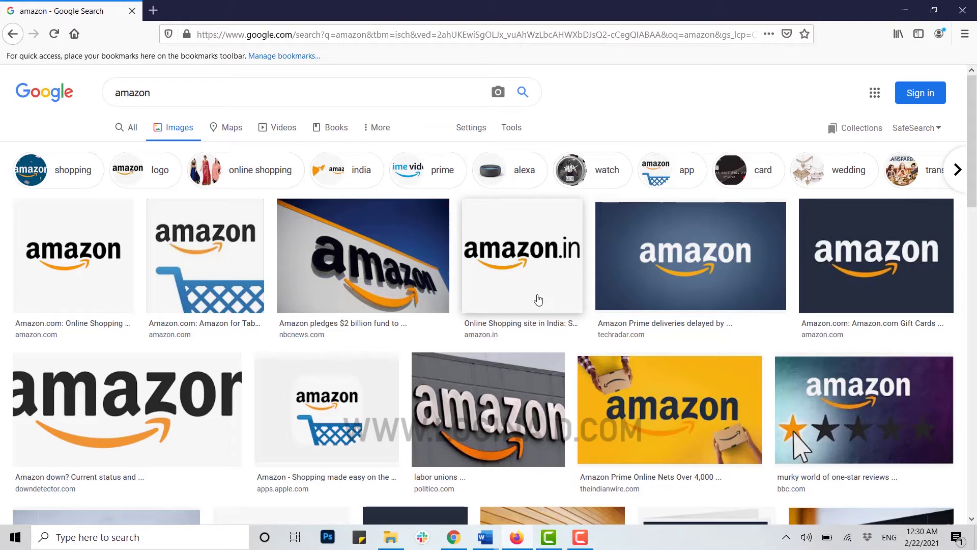
# Load amazon.com in a new private tab and go to the Amazon sign-in page.
pyautogui.click(154, 10)
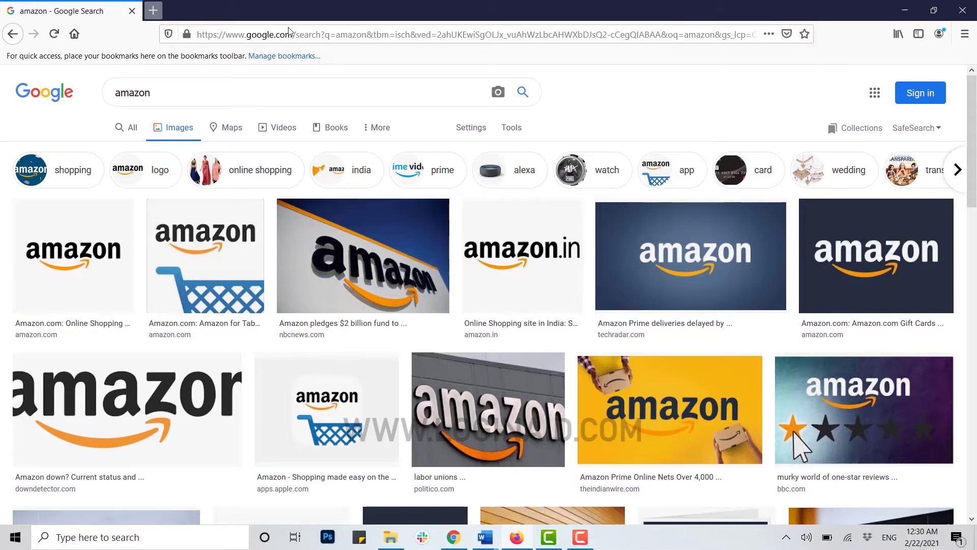
pyautogui.click(273, 34)
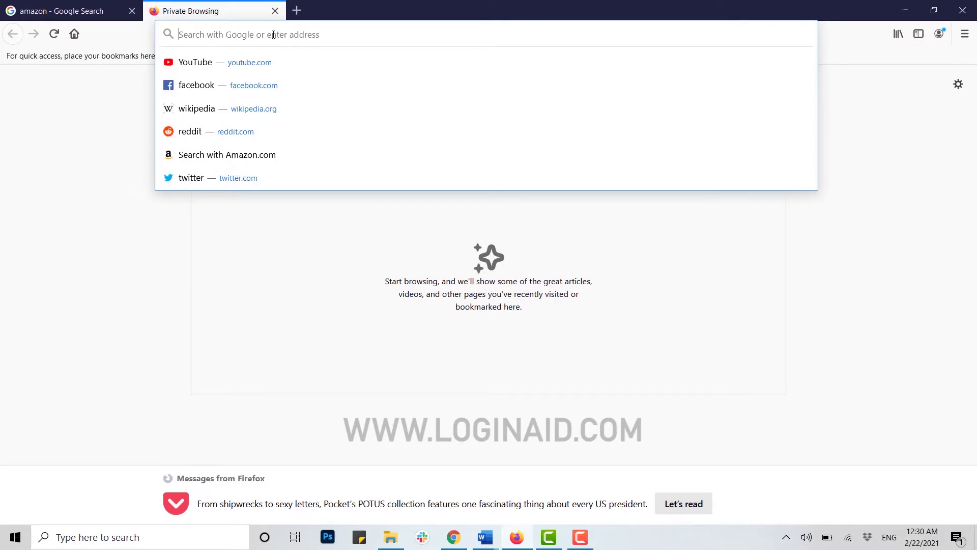
pyautogui.write('amazon.com')
pyautogui.press('Return')
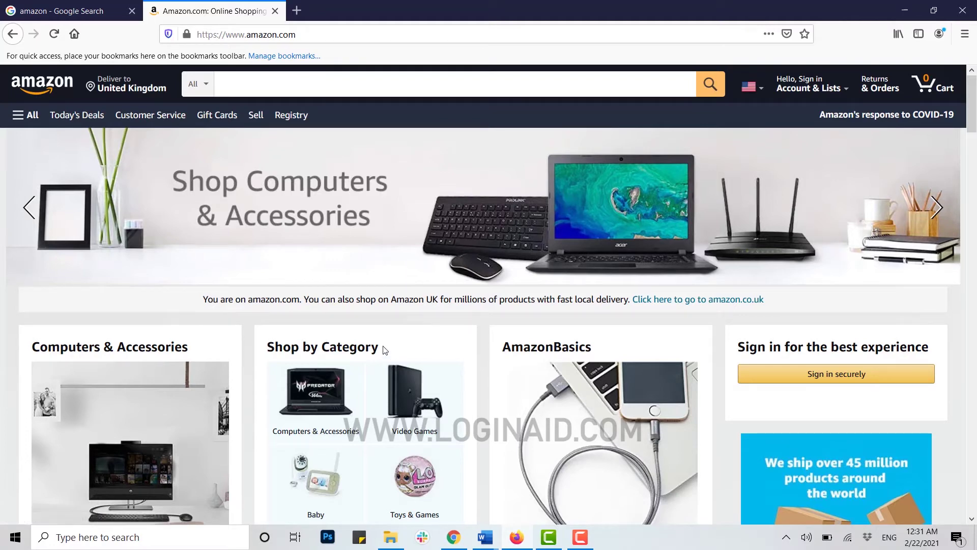
pyautogui.moveTo(808, 83)
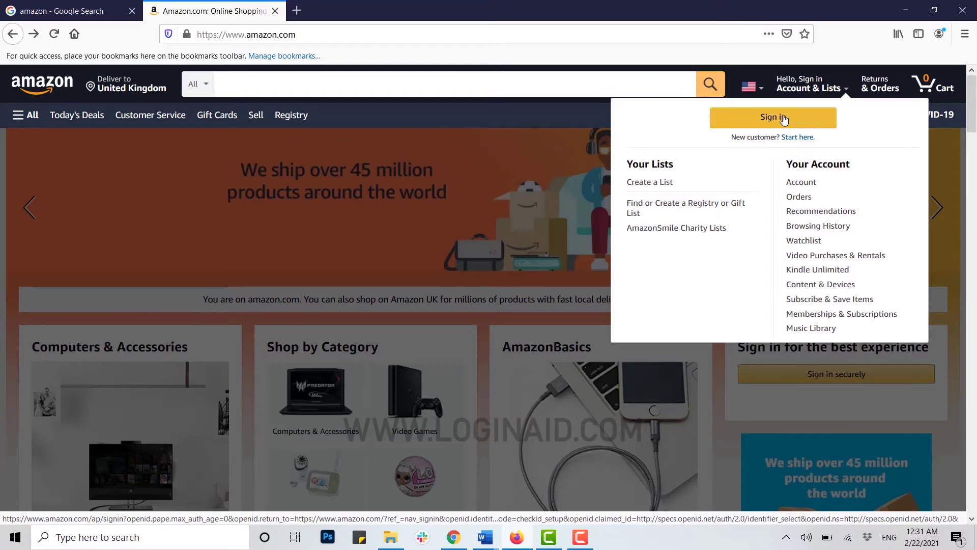
pyautogui.click(783, 116)
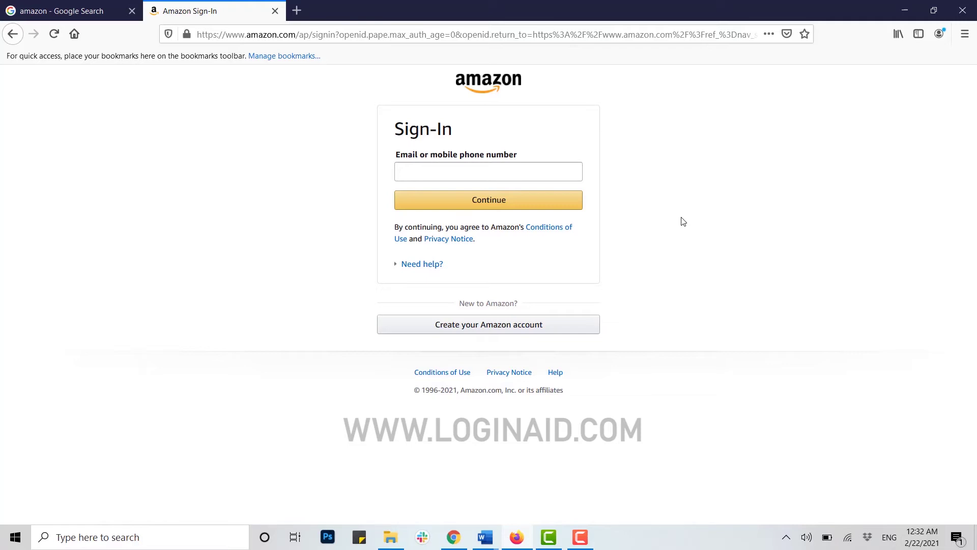
# Enter the account email, continue to the password step and choose 'Forgot your password?'.
pyautogui.click(562, 177)
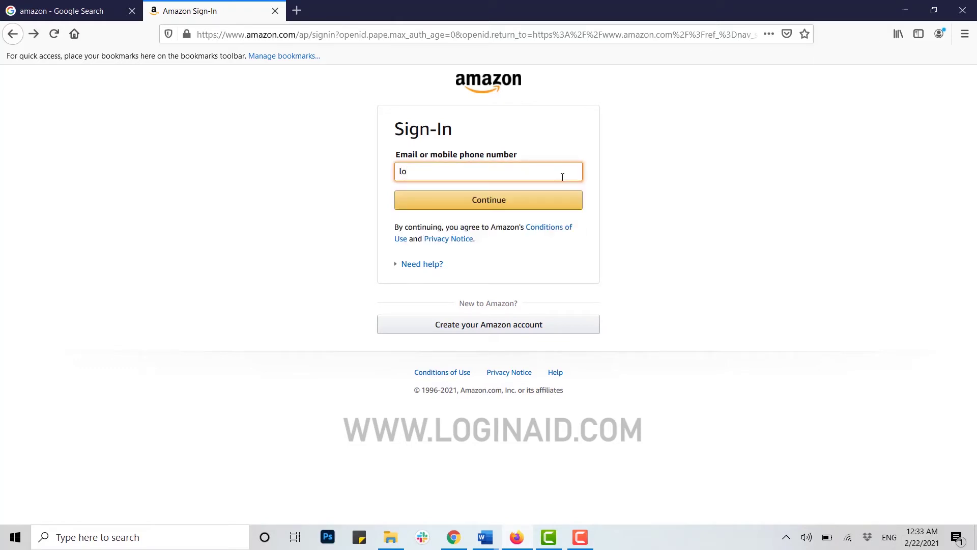
pyautogui.click(519, 204)
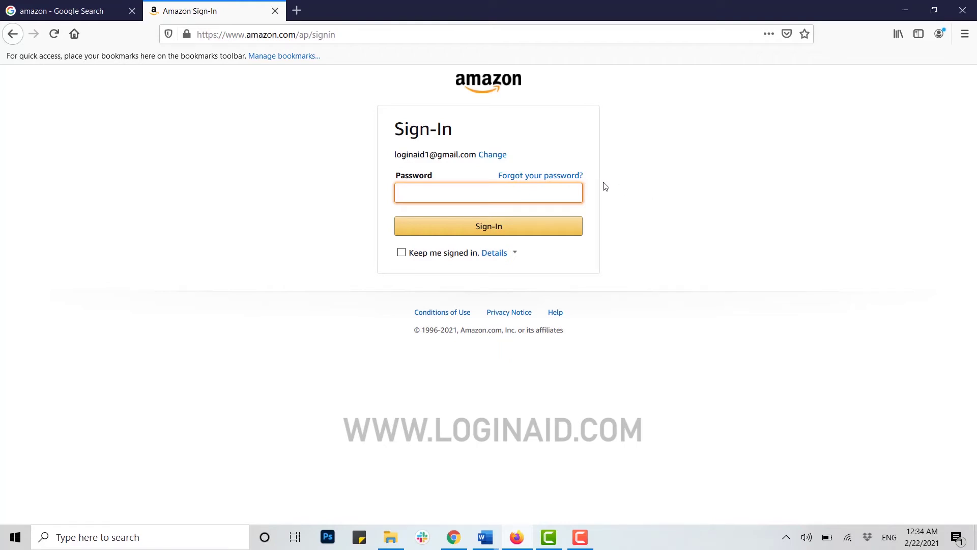
pyautogui.click(567, 177)
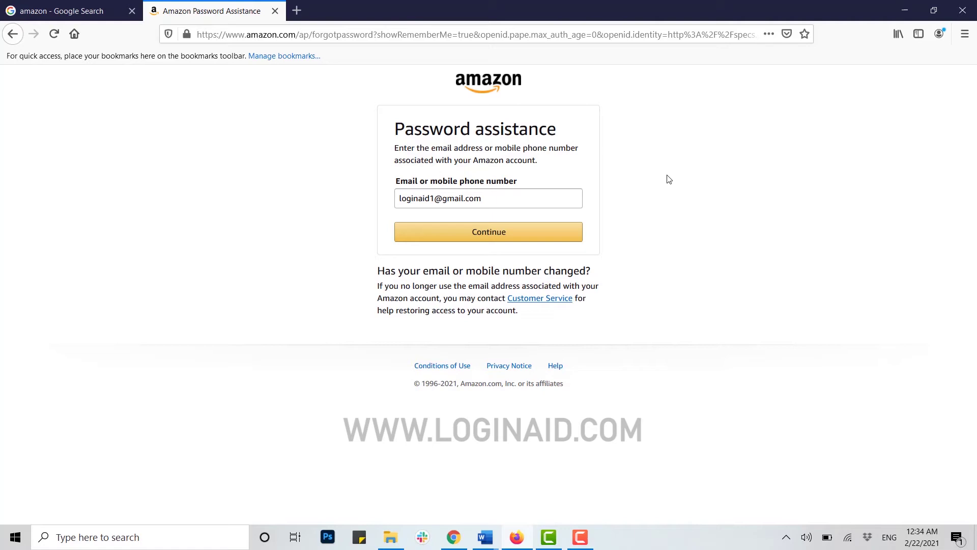
# Confirm the recovery email on Password assistance and request the emailed one-time password.
pyautogui.click(528, 194)
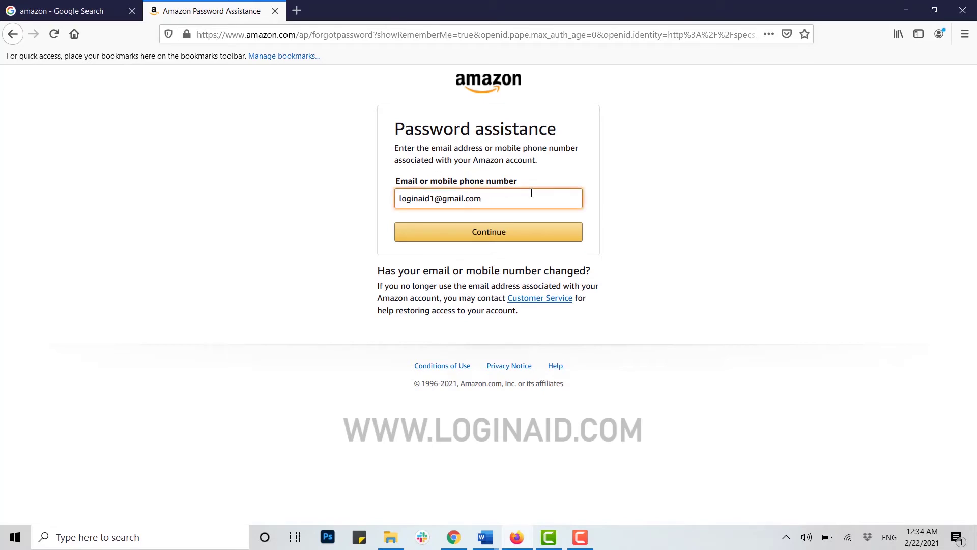
pyautogui.click(491, 234)
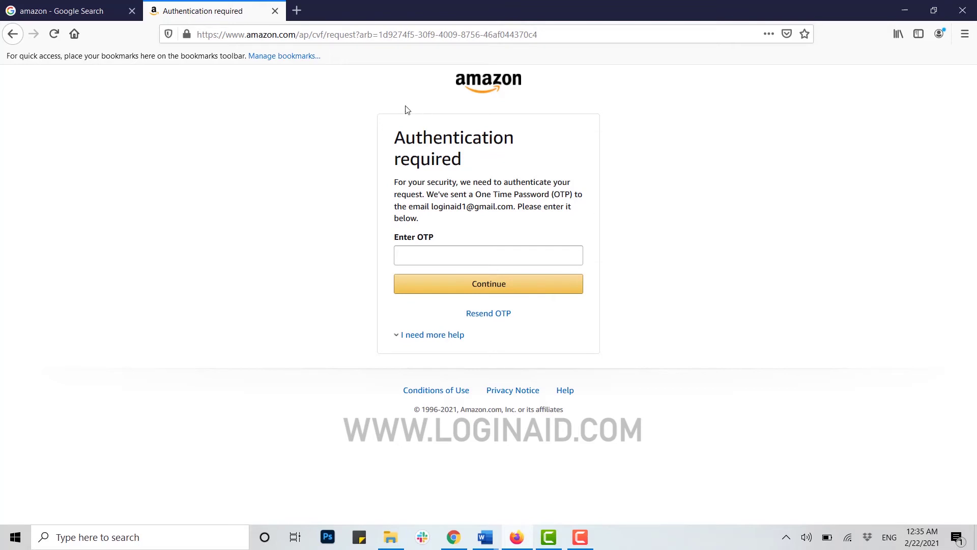
# Sign in to Gmail in another tab with the account email and password.
pyautogui.click(296, 11)
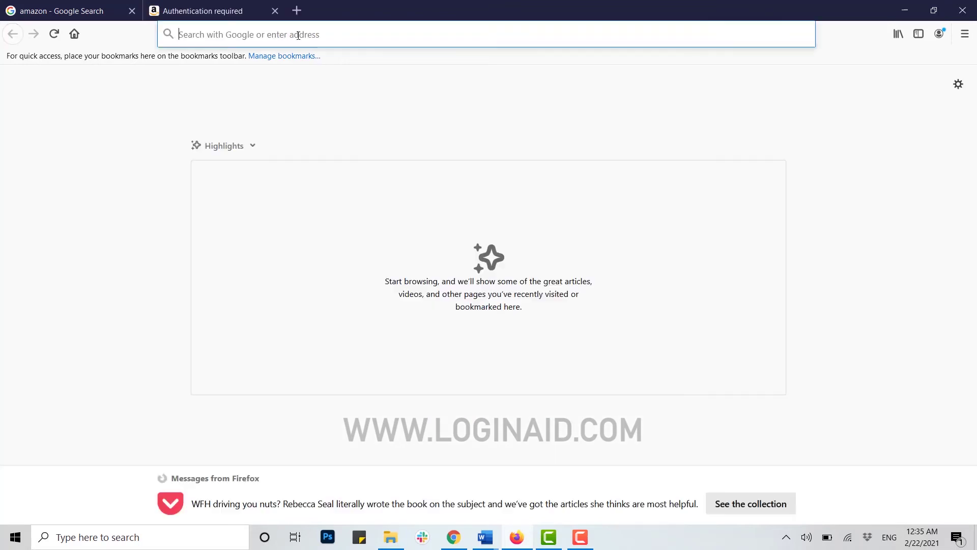
pyautogui.click(301, 34)
pyautogui.write('mai')
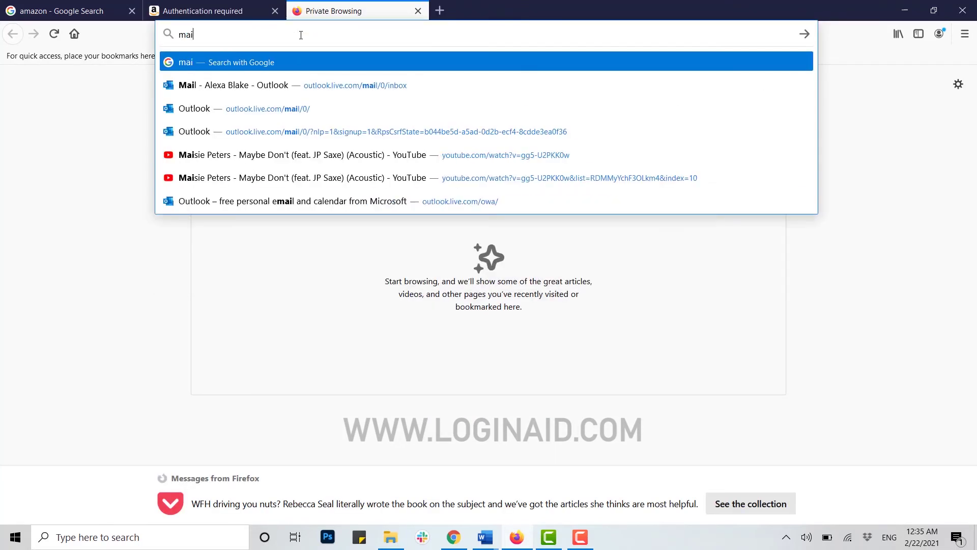
pyautogui.write('l')
pyautogui.press('Return')
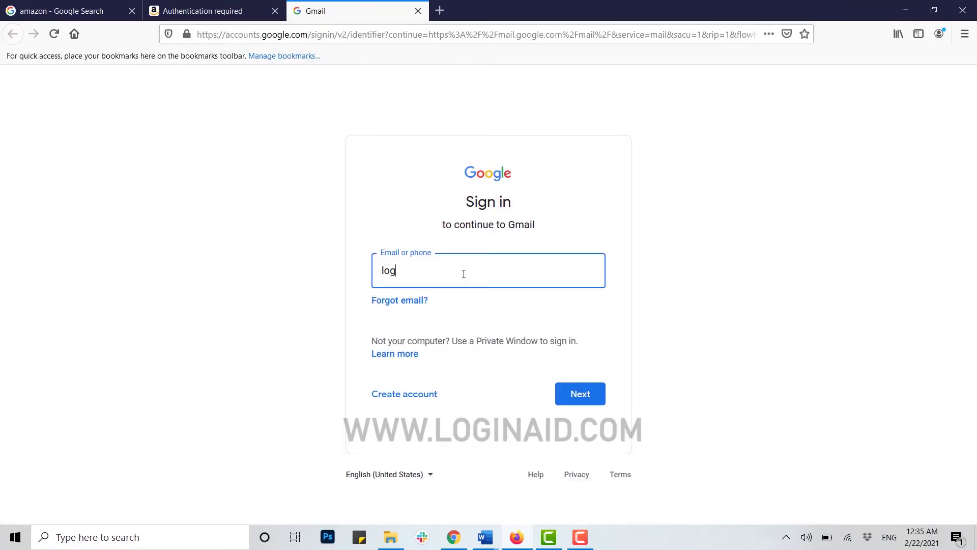
pyautogui.click(576, 394)
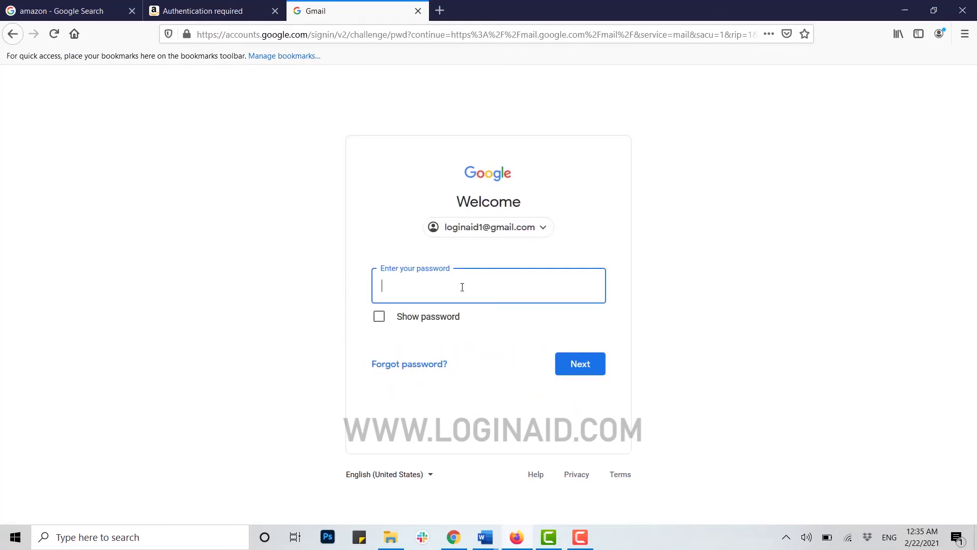
pyautogui.write('•••••')
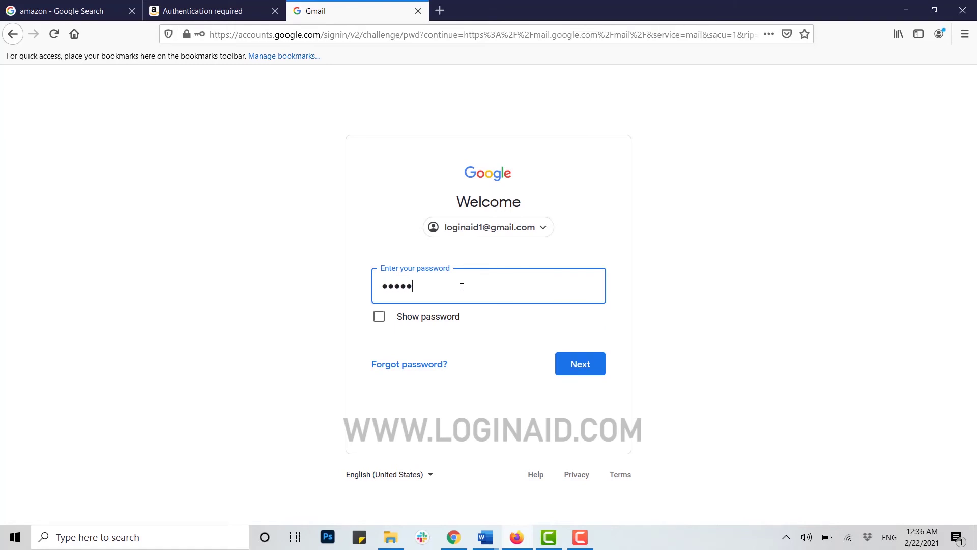
pyautogui.write('••••')
pyautogui.write('••')
pyautogui.click(585, 364)
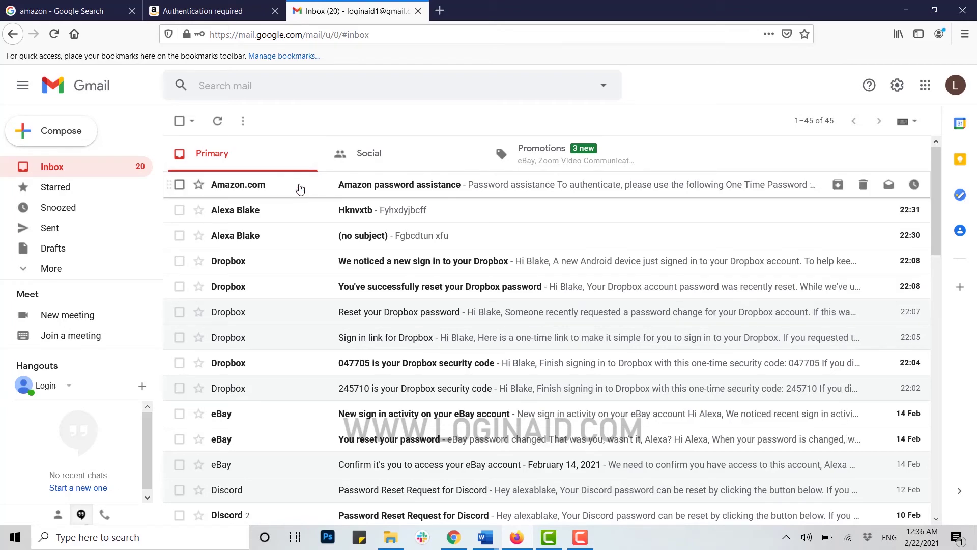
pyautogui.click(388, 190)
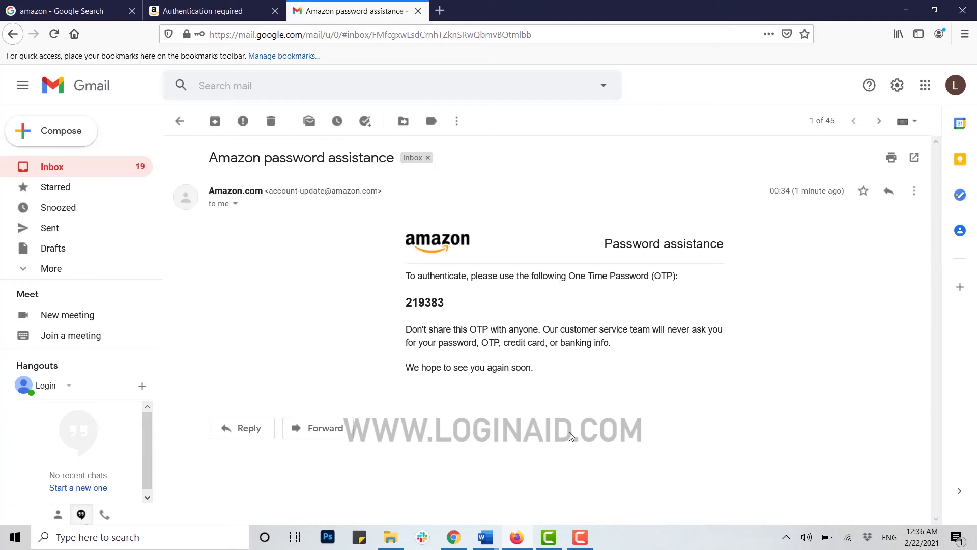
pyautogui.doubleClick(445, 302)
pyautogui.click(227, 10)
pyautogui.click(444, 253)
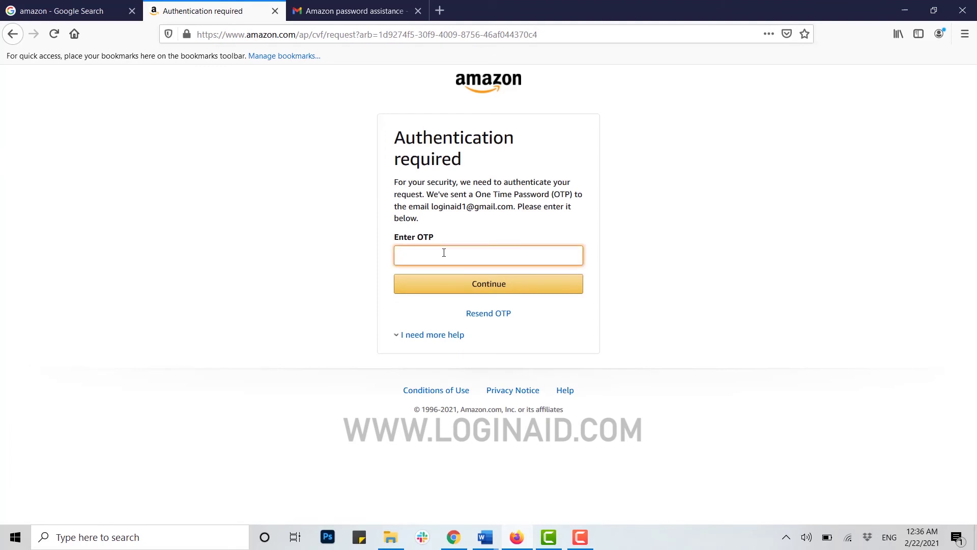
pyautogui.click(503, 284)
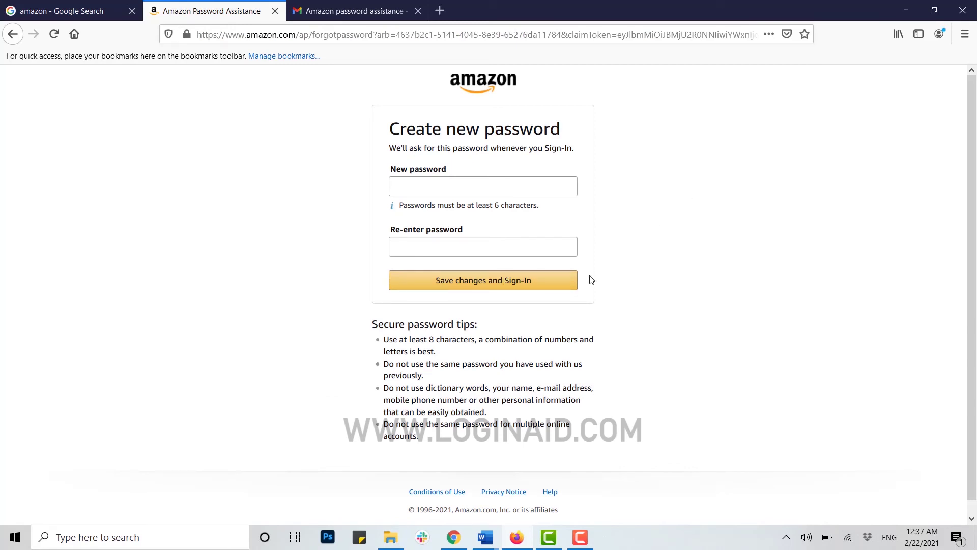
pyautogui.click(497, 191)
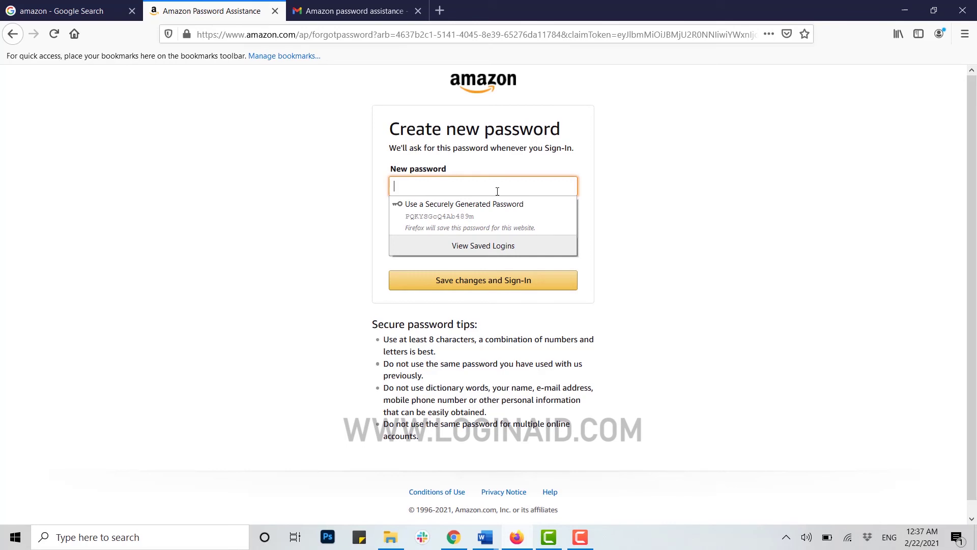
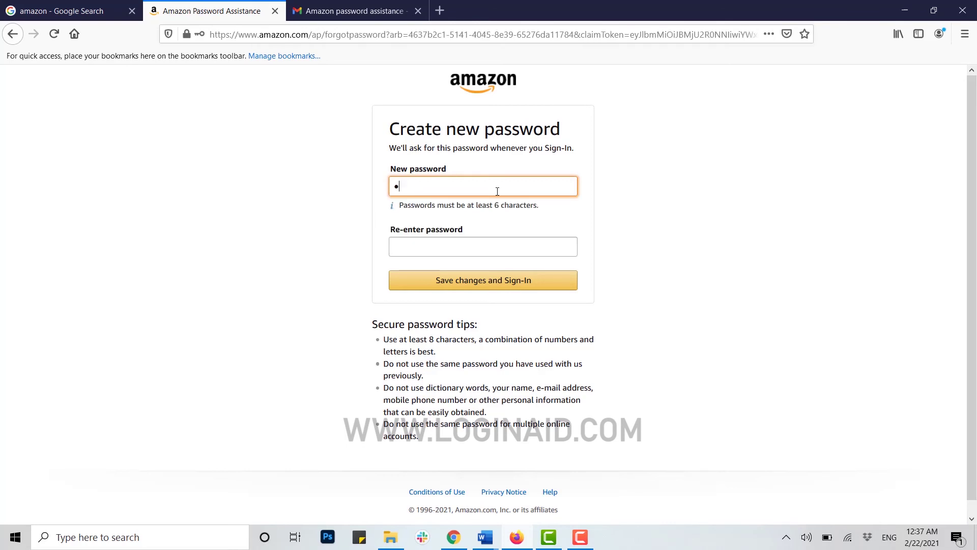
pyautogui.press('Tab')
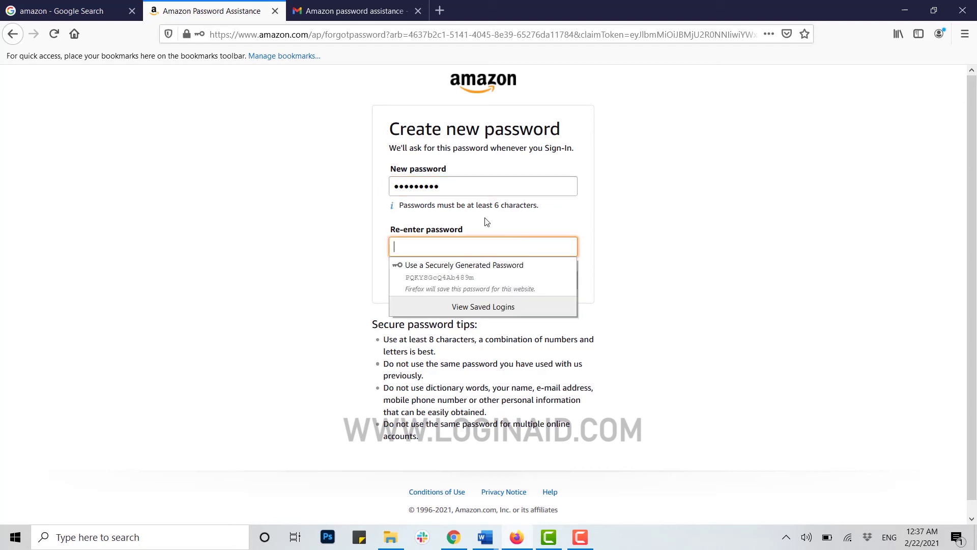
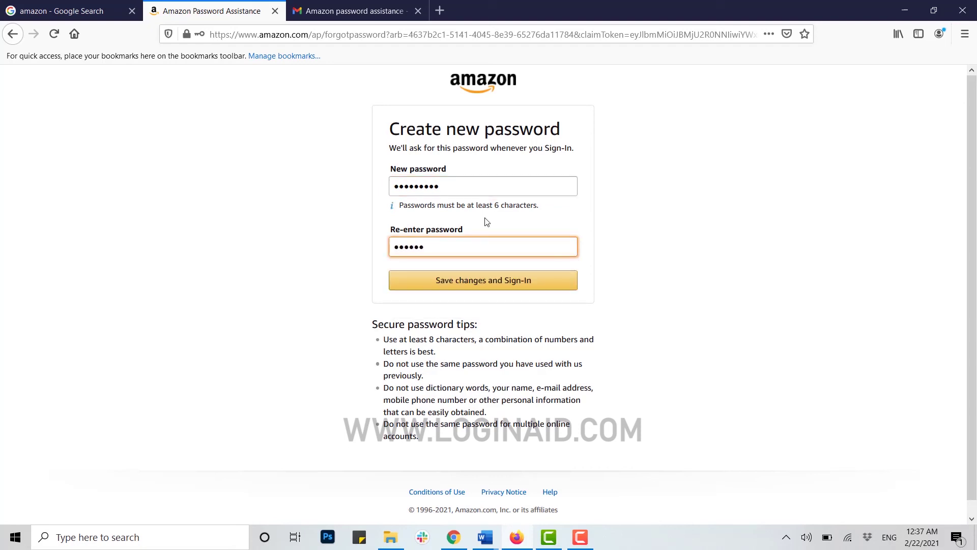
# Save the new password and sign in to reach the Amazon homepage.
pyautogui.click(483, 282)
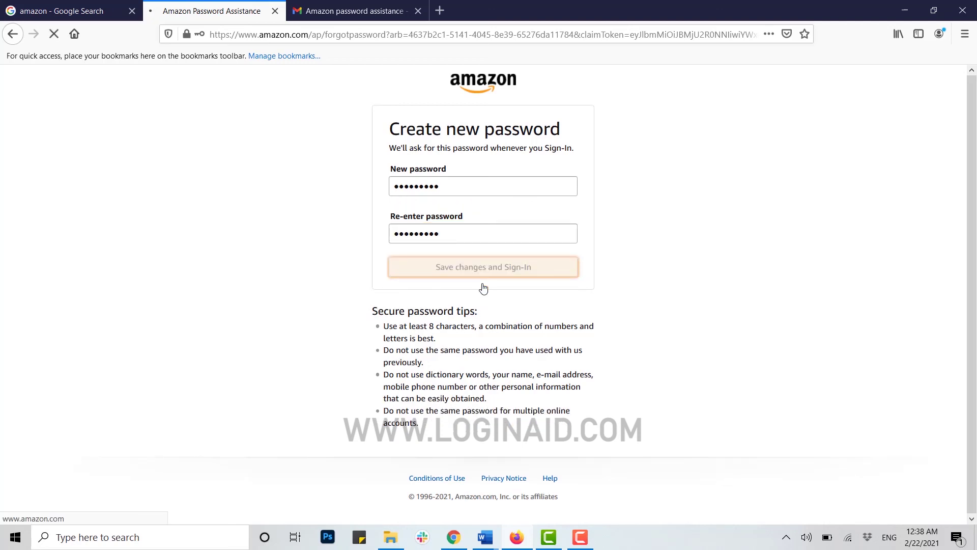